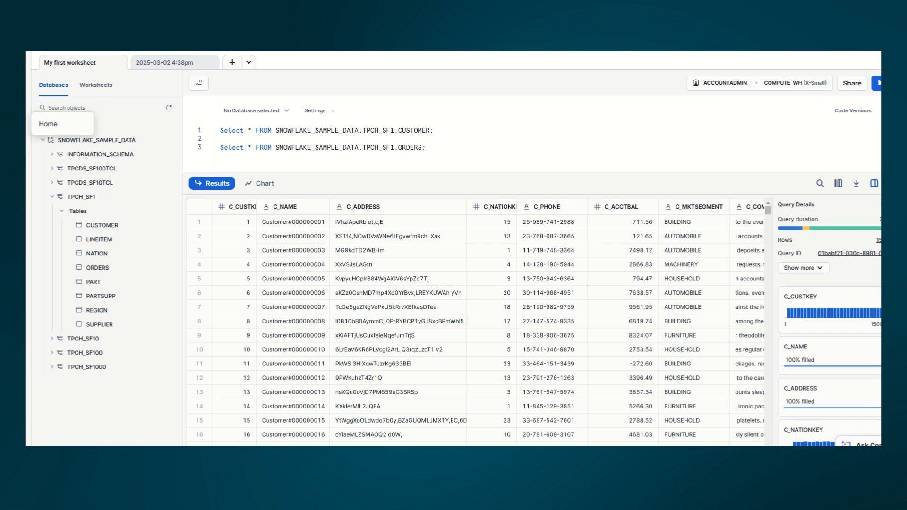
# Step: Glance at the + create menu, then switch the sidebar to the Worksheets list
pyautogui.click(18, 98)
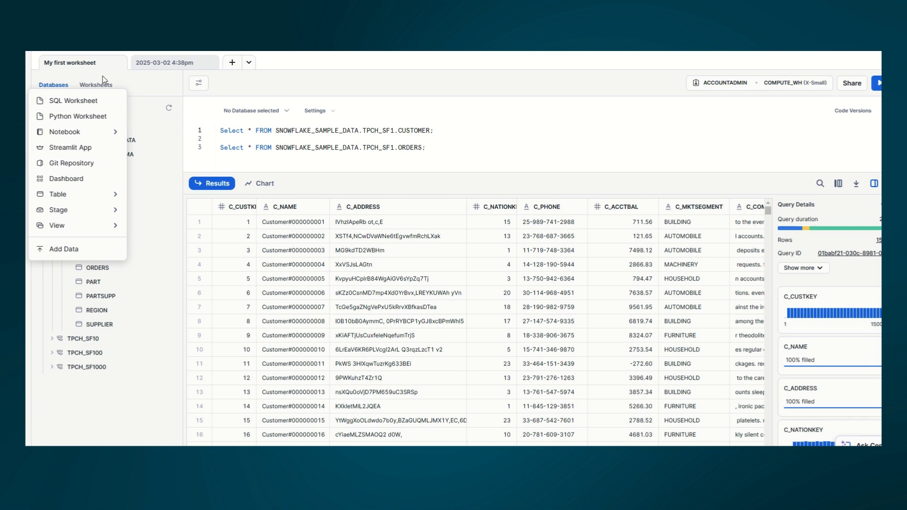
pyautogui.click(46, 76)
pyautogui.click(96, 85)
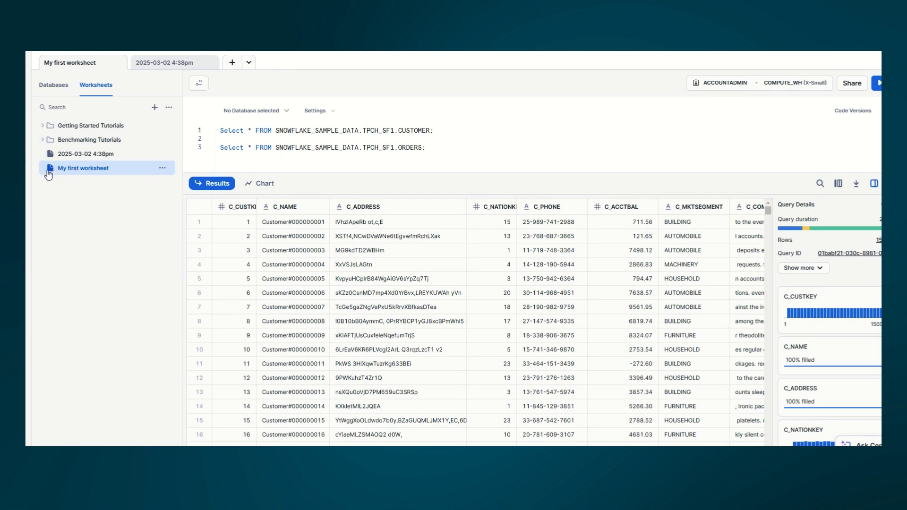
# Step: Expand Getting Started Tutorials and the SNOWFLAKE database, then open the '2025-03-02 4:38pm' worksheet
pyautogui.click(43, 126)
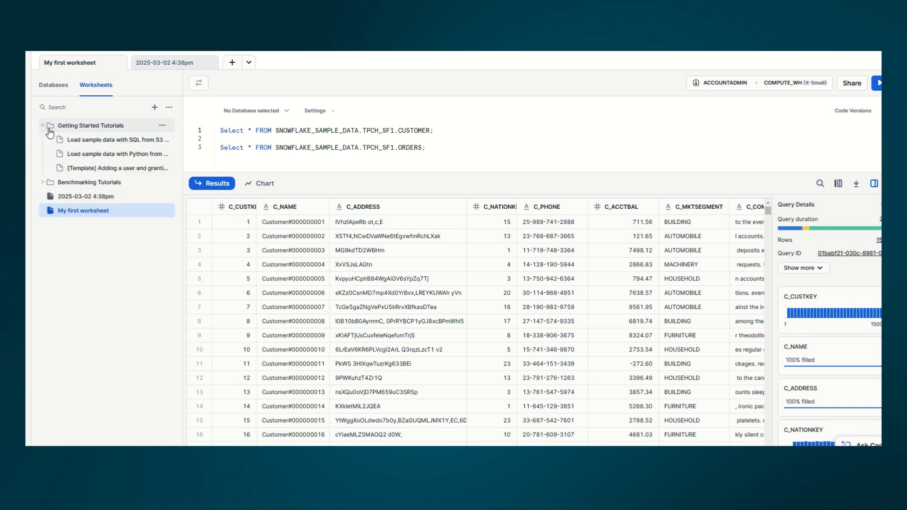
pyautogui.click(43, 126)
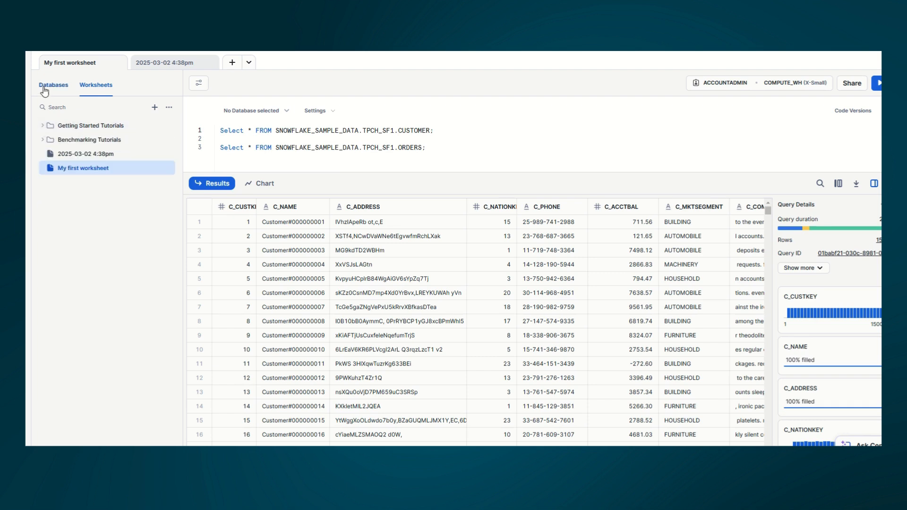
pyautogui.click(46, 87)
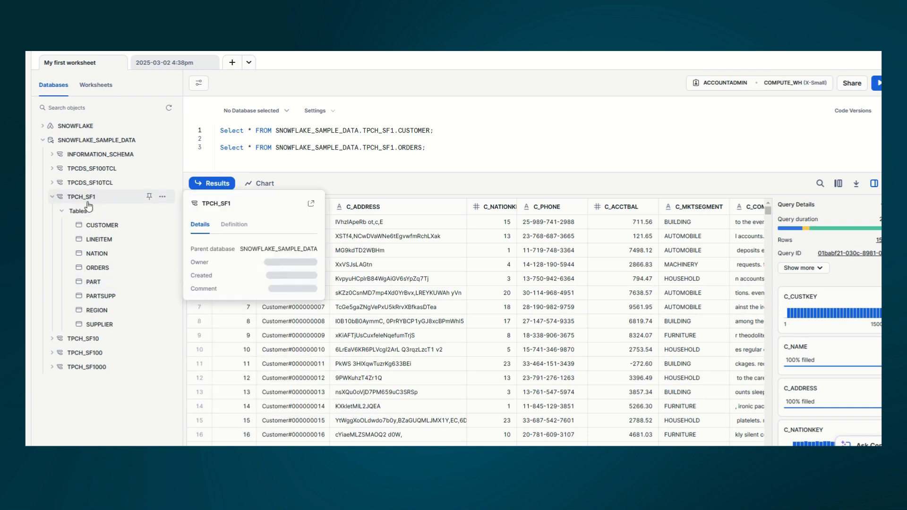
pyautogui.click(42, 140)
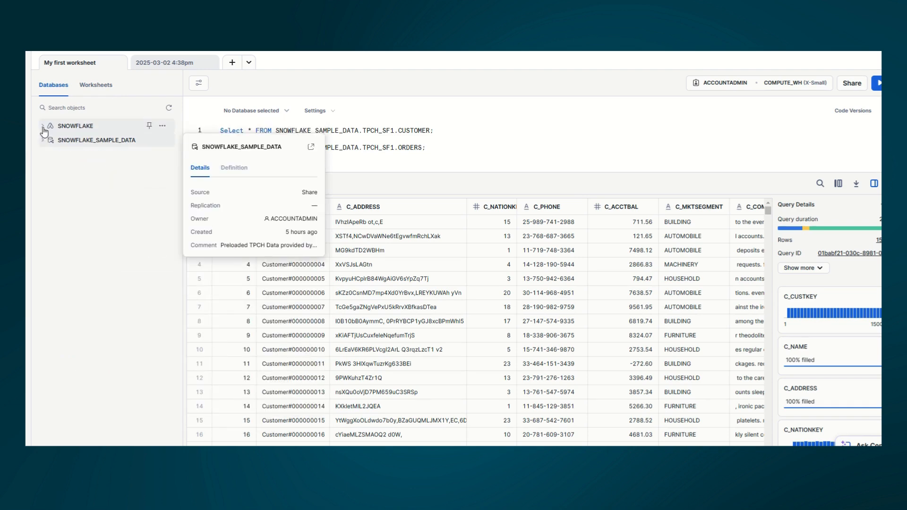
pyautogui.click(43, 126)
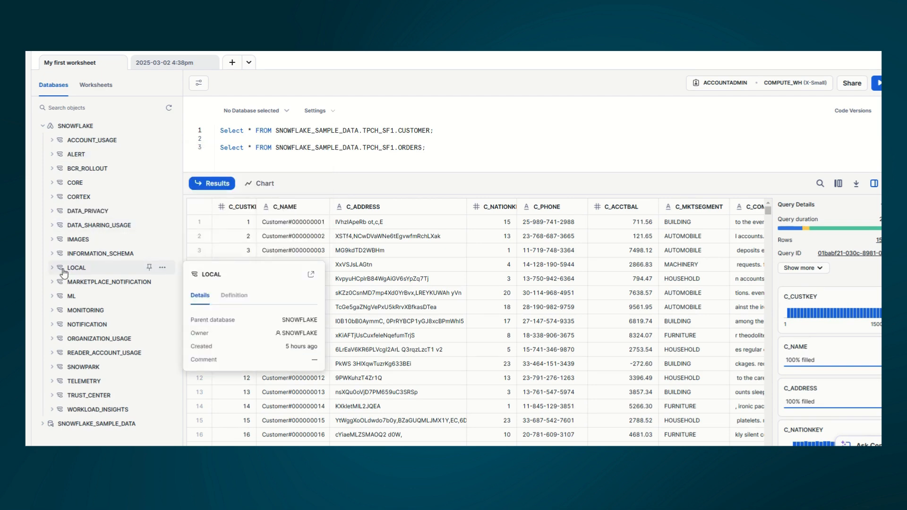
pyautogui.click(44, 126)
pyautogui.click(160, 66)
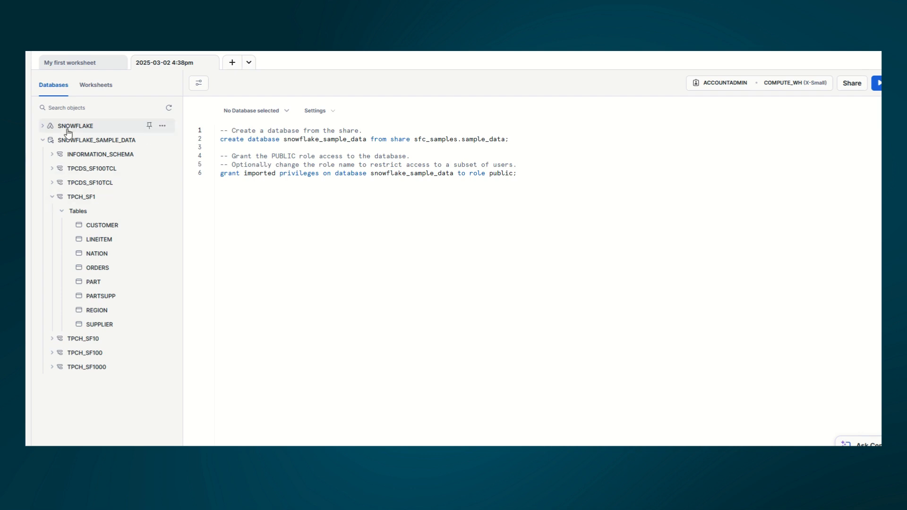
# Step: Collapse SNOWFLAKE_SAMPLE_DATA, select the whole script, then switch back to 'My first worksheet'
pyautogui.click(43, 141)
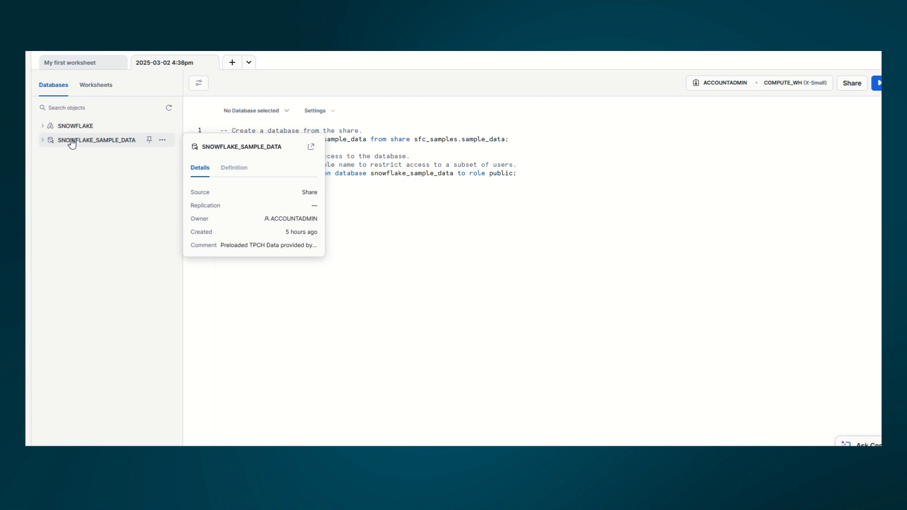
pyautogui.click(264, 149)
pyautogui.hotkey('ctrl', 'a')
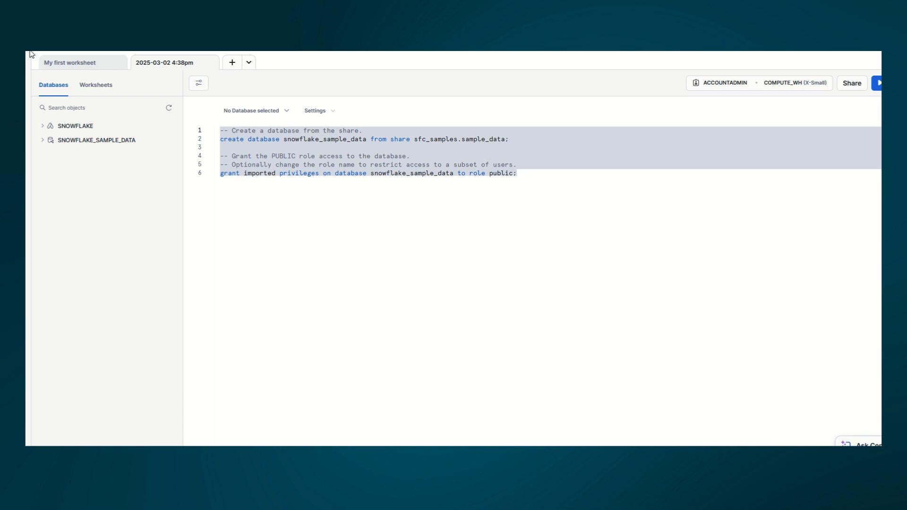
pyautogui.click(45, 67)
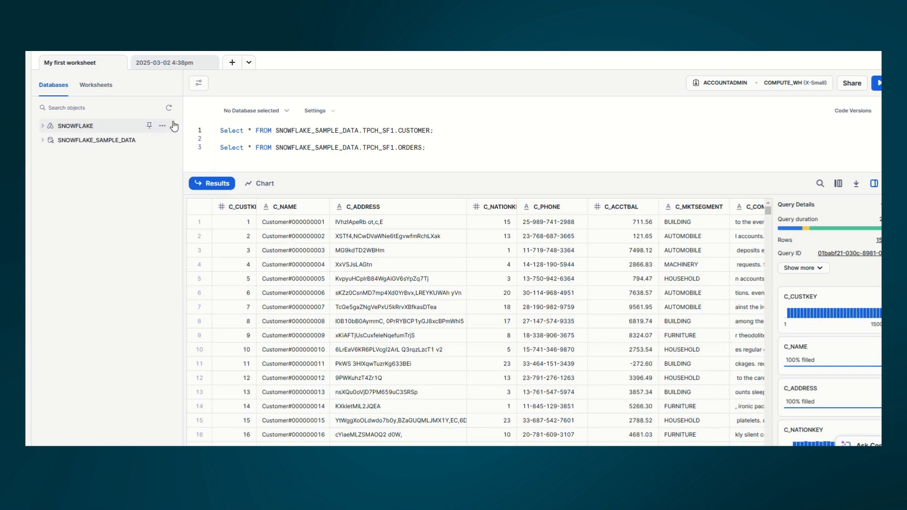
# Step: Add a folder named 'First Folder' from the Worksheets list's + menu
pyautogui.moveTo(95, 134)
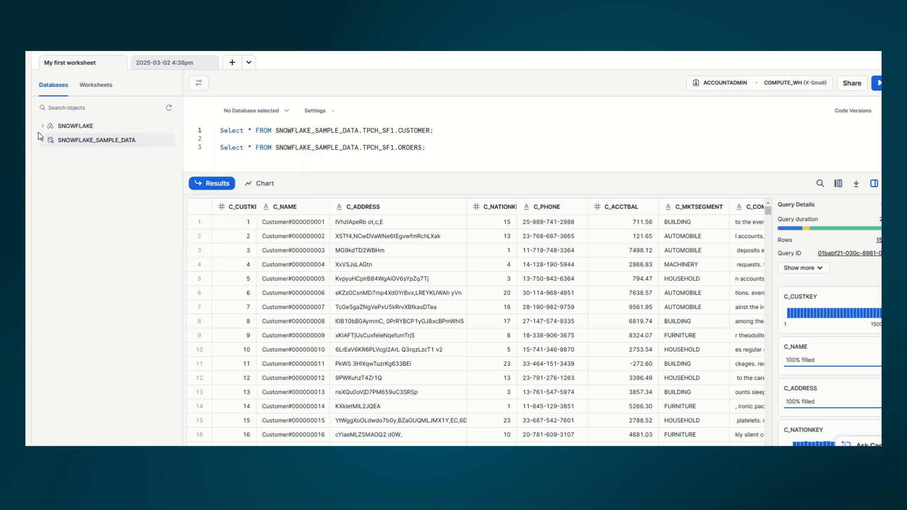
pyautogui.click(94, 86)
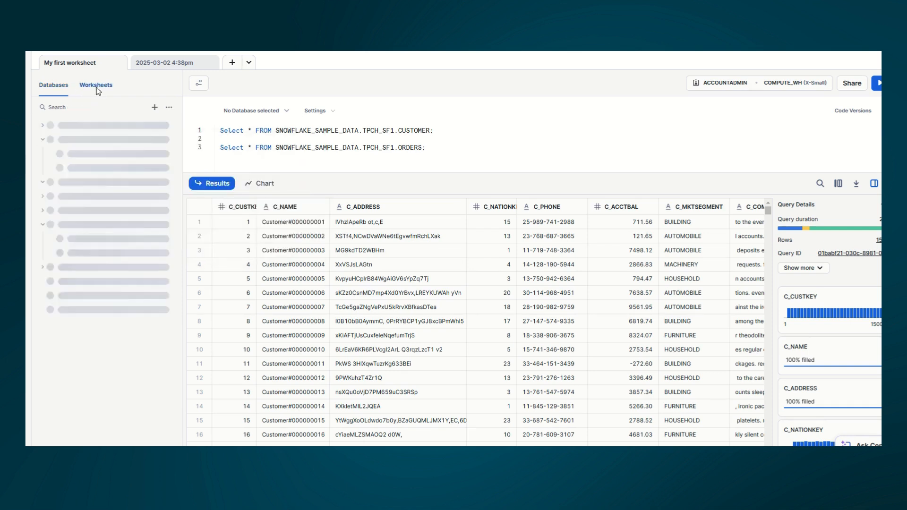
pyautogui.click(154, 107)
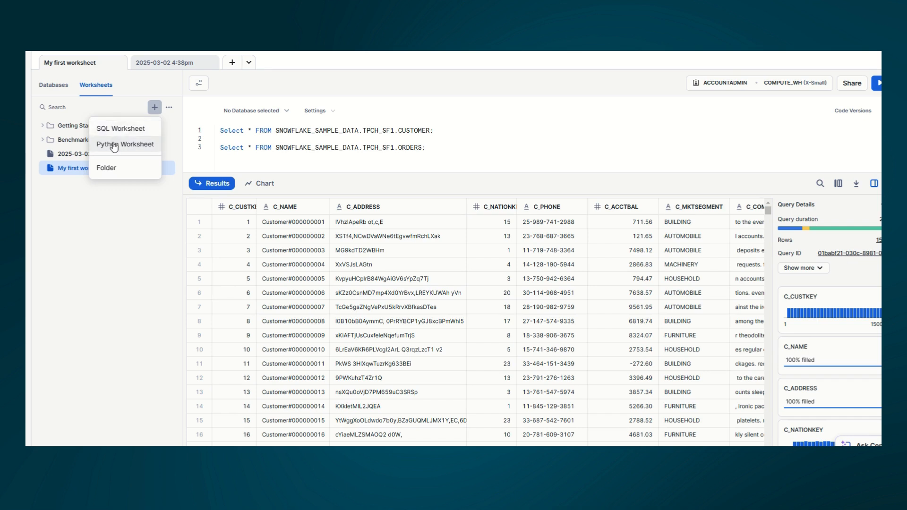
pyautogui.click(108, 174)
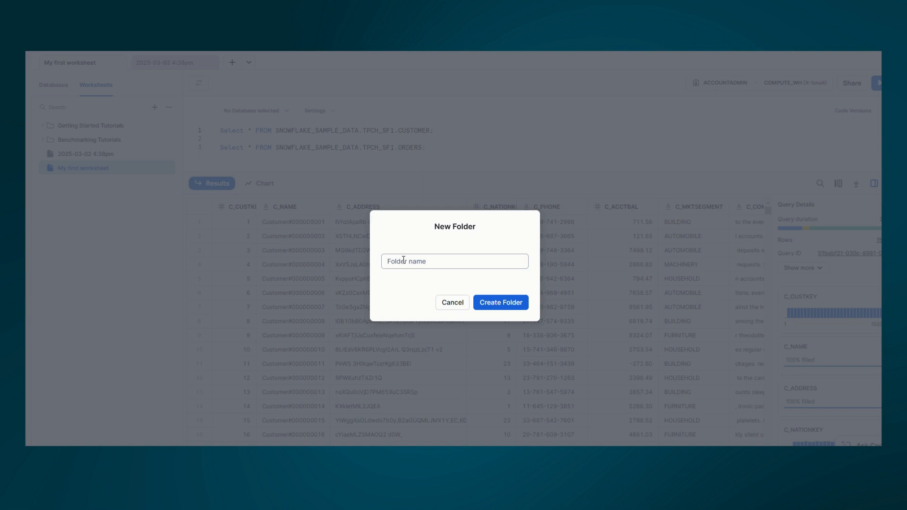
pyautogui.click(403, 260)
pyautogui.write('F')
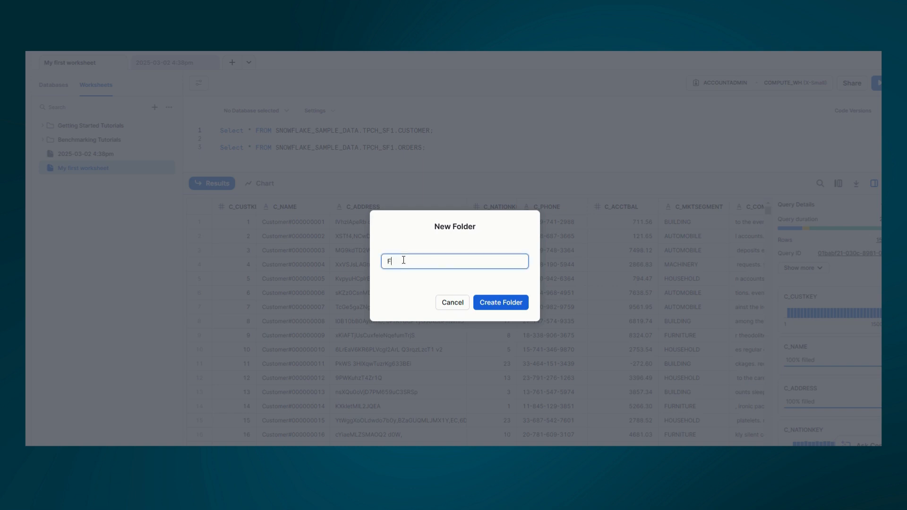
pyautogui.write('irst Folder')
pyautogui.click(498, 304)
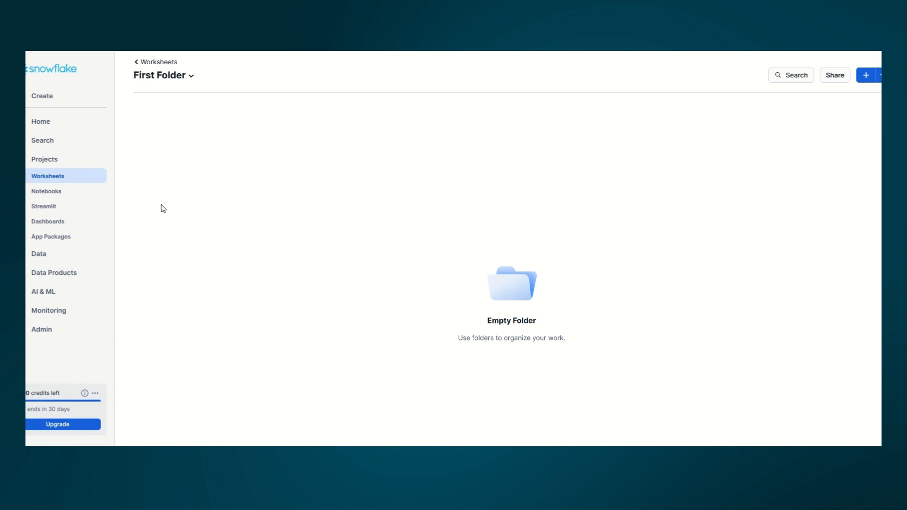
# Step: Visit Databases, Home, First Folder and Notebooks, then reopen 'My first worksheet' from Worksheets
pyautogui.click(49, 177)
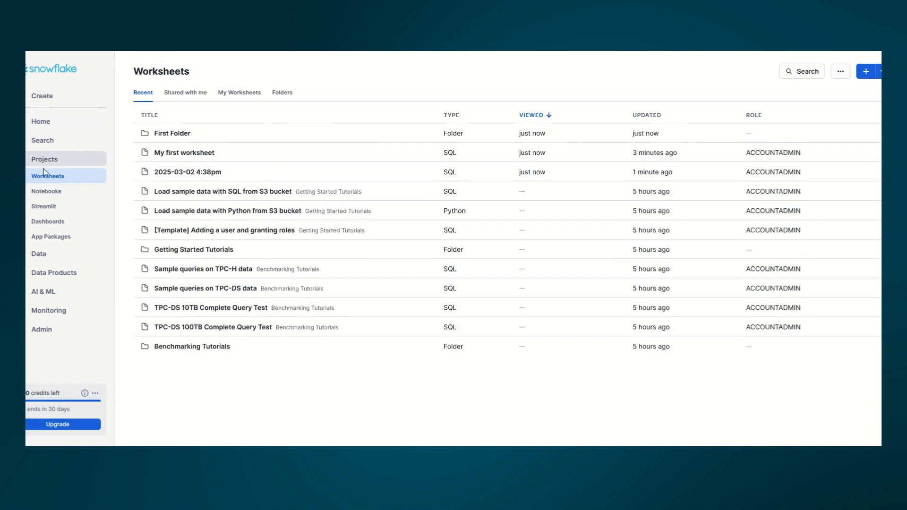
pyautogui.click(40, 261)
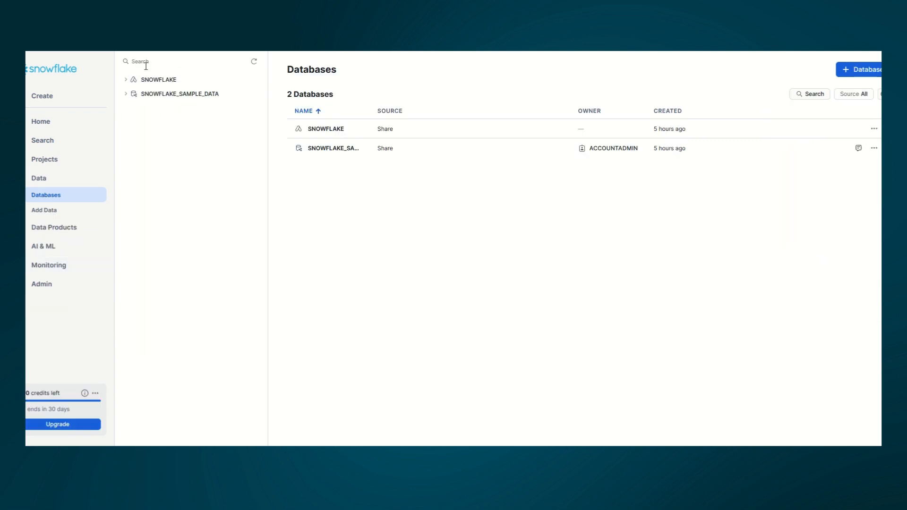
pyautogui.click(41, 124)
pyautogui.click(166, 263)
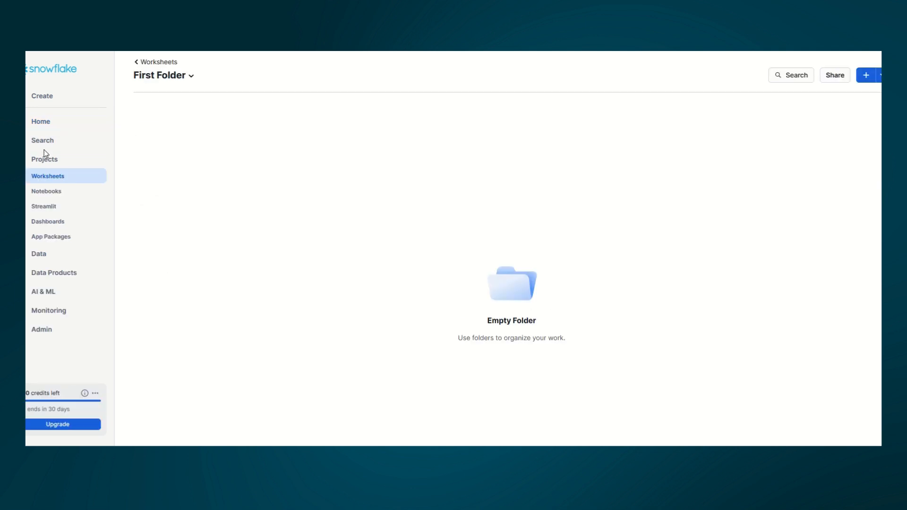
pyautogui.click(44, 192)
pyautogui.click(42, 178)
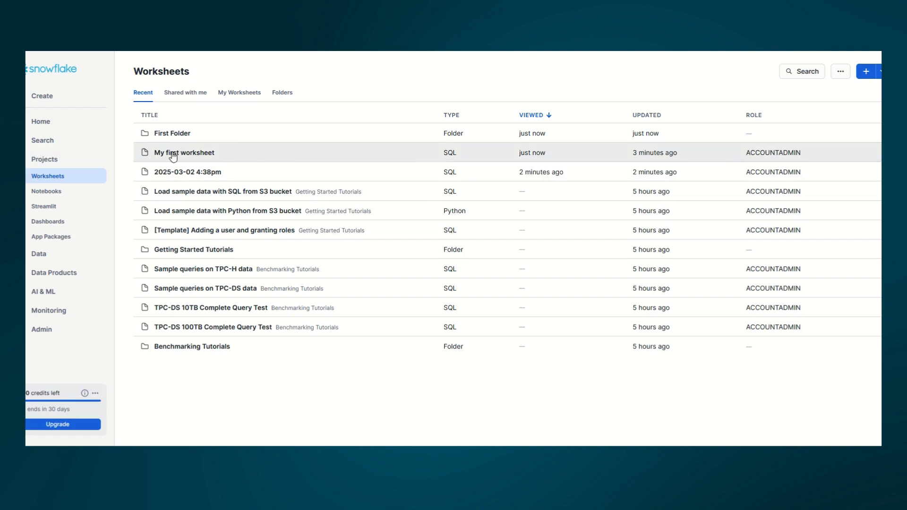
pyautogui.click(173, 153)
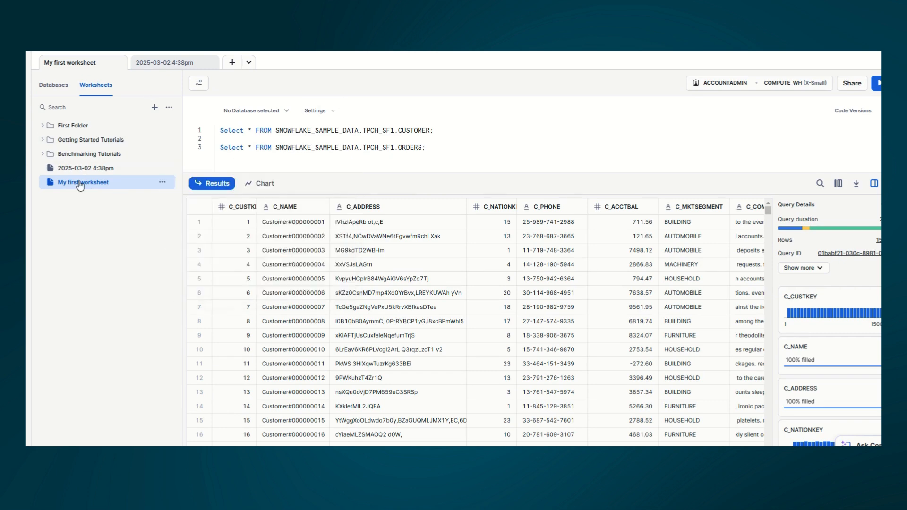
# Step: Use the worksheet's ⋯ Move option to put 'My first worksheet' into 'First Folder'
pyautogui.moveTo(79, 186)
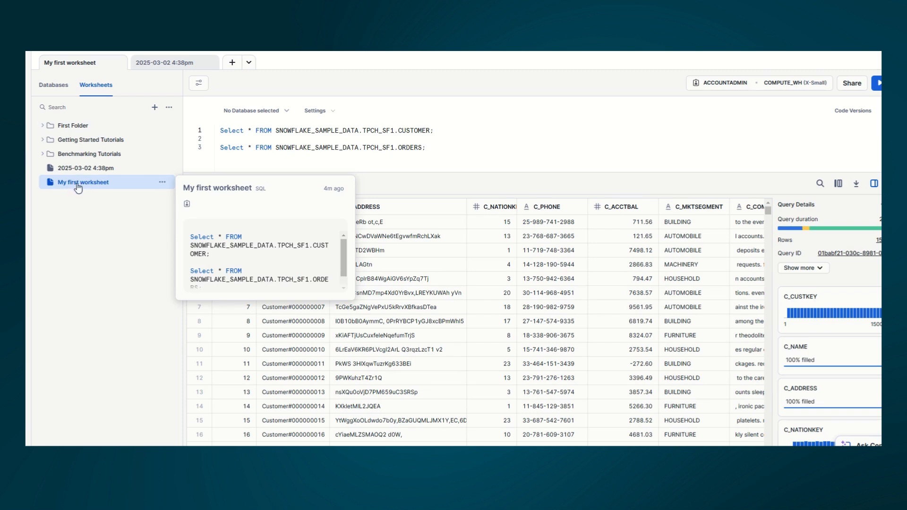
pyautogui.click(162, 183)
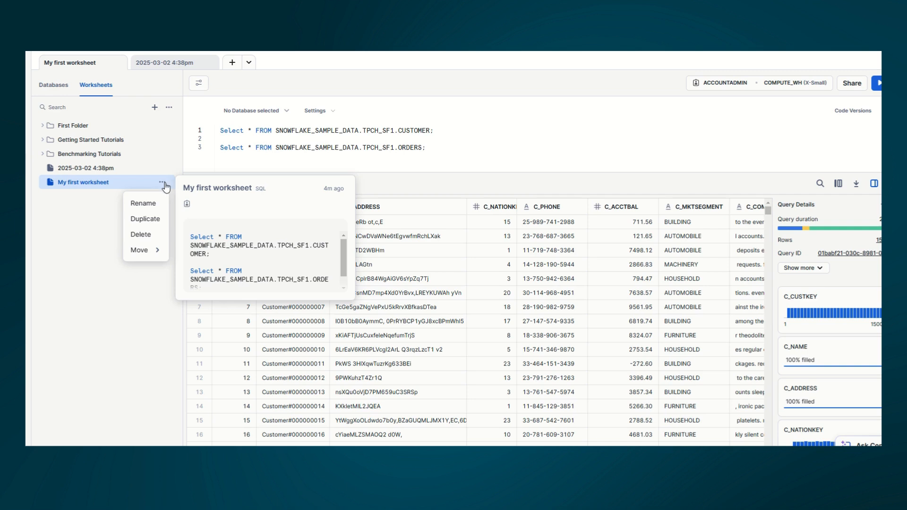
pyautogui.moveTo(152, 256)
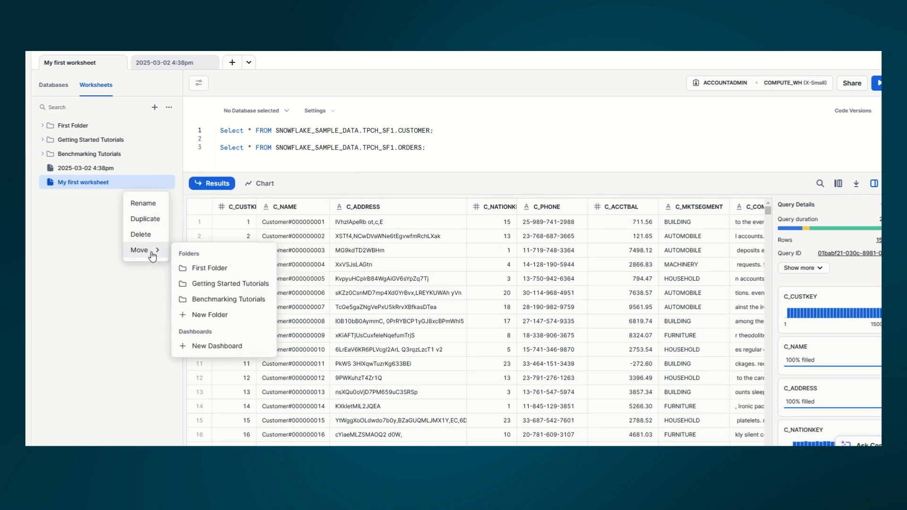
pyautogui.click(212, 268)
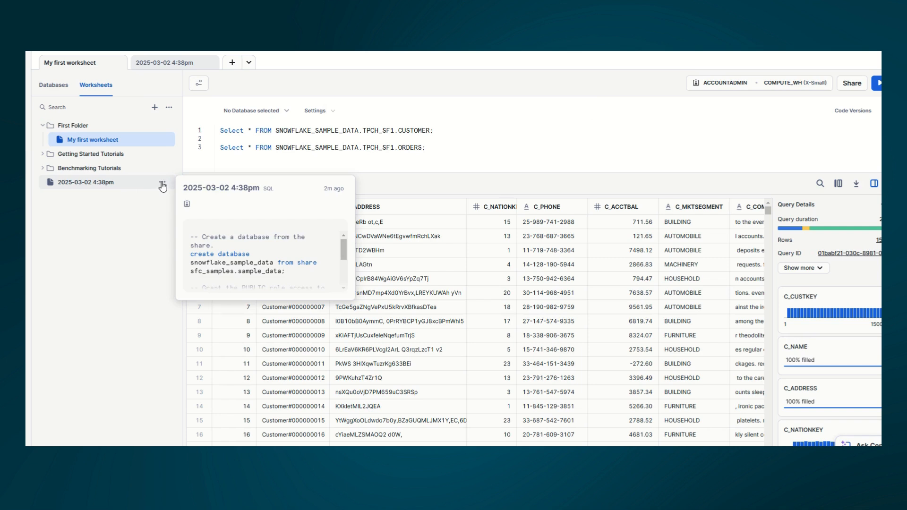
# Step: Use the ⋯ Move option to put '2025-03-02 4:38pm' into 'First Folder' as well
pyautogui.click(162, 186)
pyautogui.moveTo(160, 248)
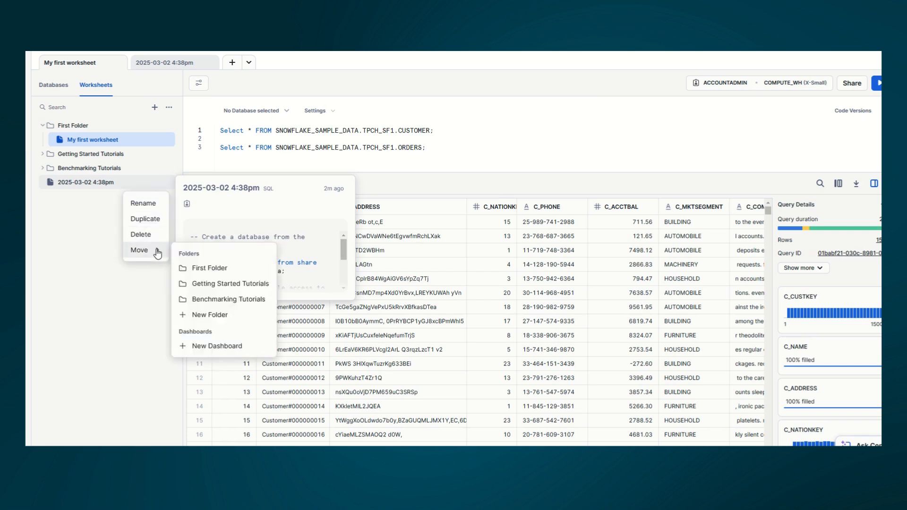
pyautogui.click(204, 268)
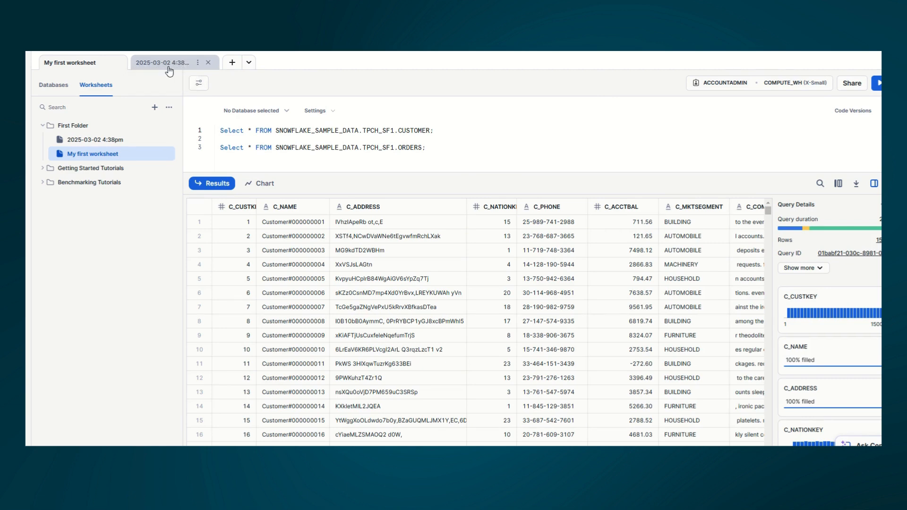
# Step: Rename the '2025-03-02 4:38pm' worksheet tab to 'Database Create' via its ⋮ menu
pyautogui.click(198, 62)
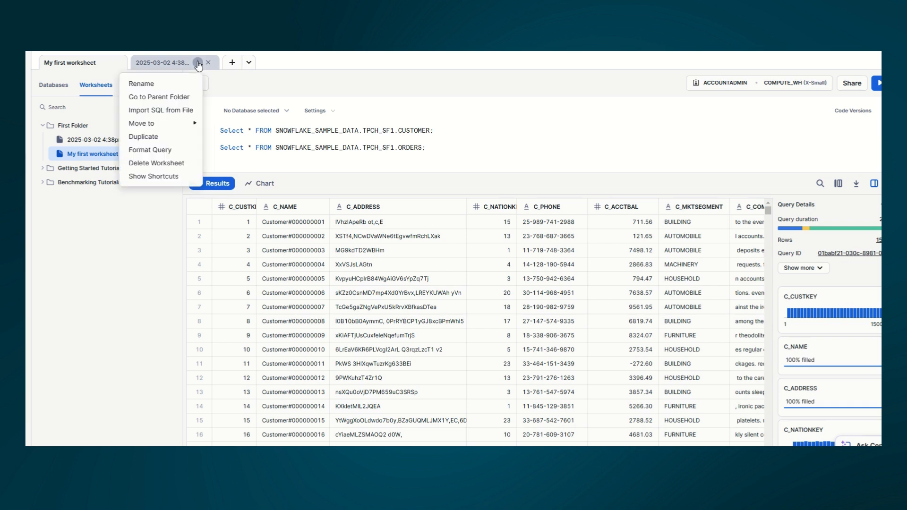
pyautogui.click(141, 84)
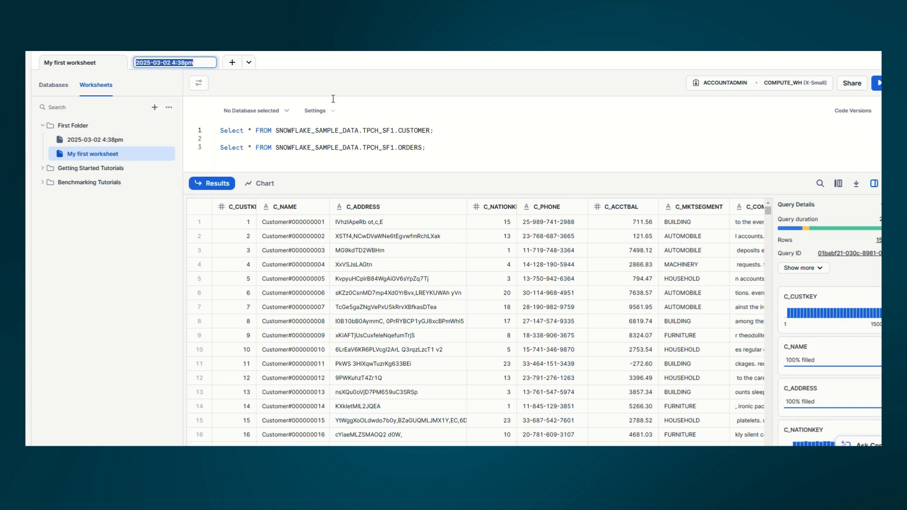
pyautogui.press('BackSpace')
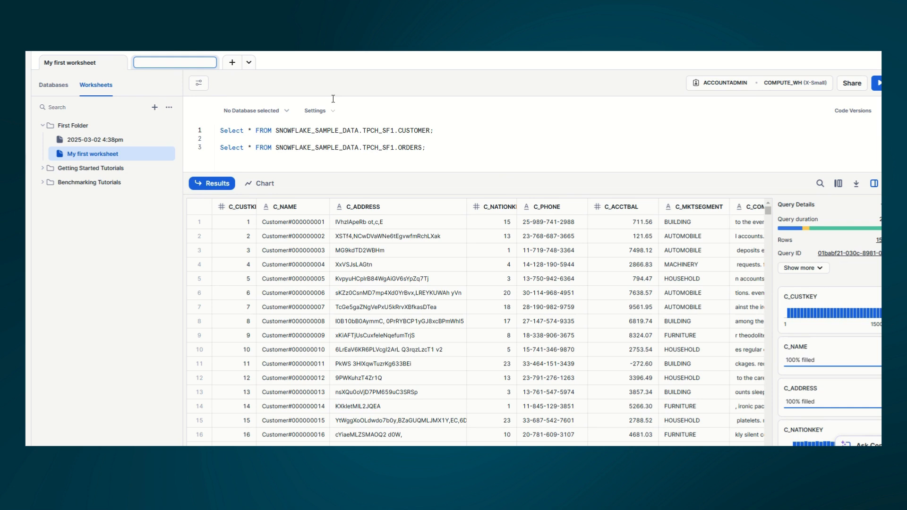
pyautogui.write('Database Create')
pyautogui.press('Return')
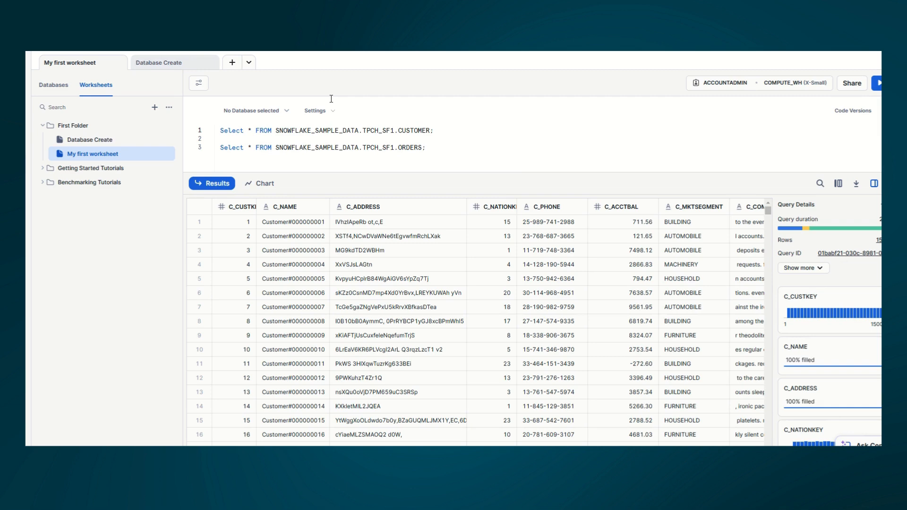
pyautogui.moveTo(156, 69)
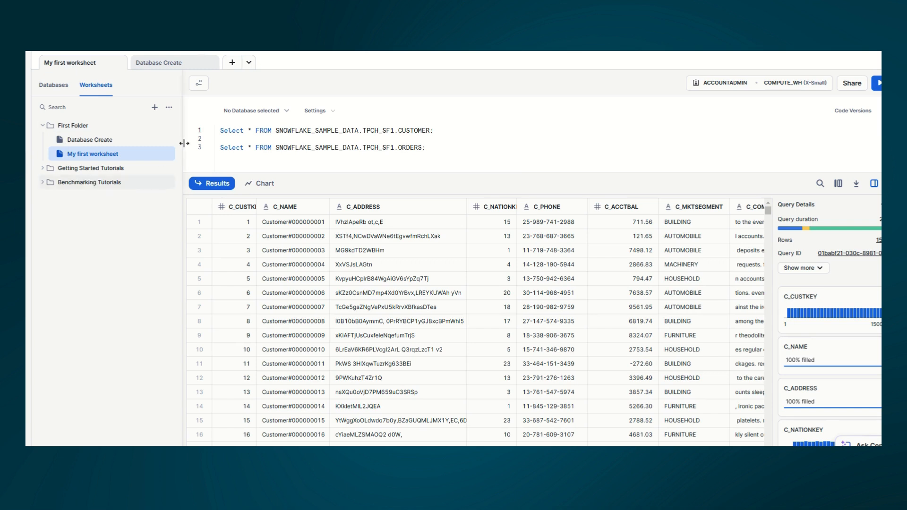
# Step: Select both the CUSTOMER and ORDERS SELECT lines together and run them with Ctrl+Enter
pyautogui.moveTo(163, 143)
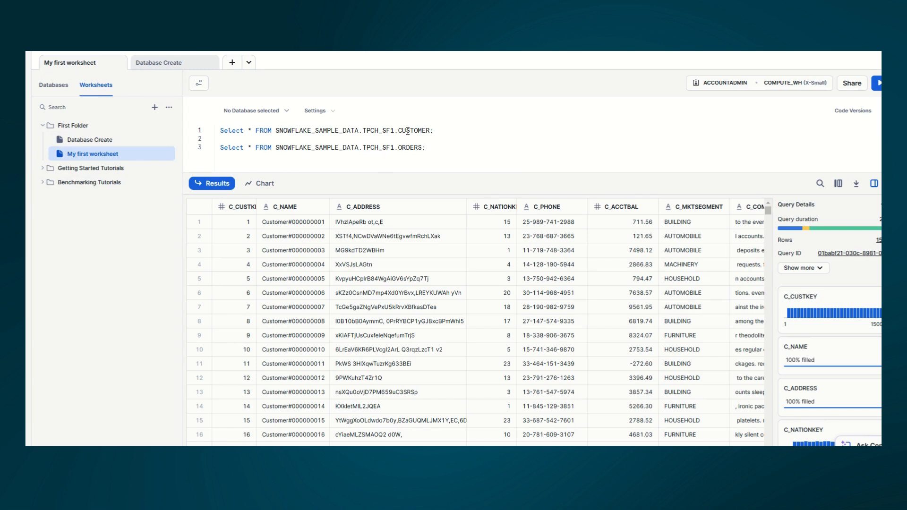
pyautogui.moveTo(434, 131); pyautogui.dragTo(363, 132)
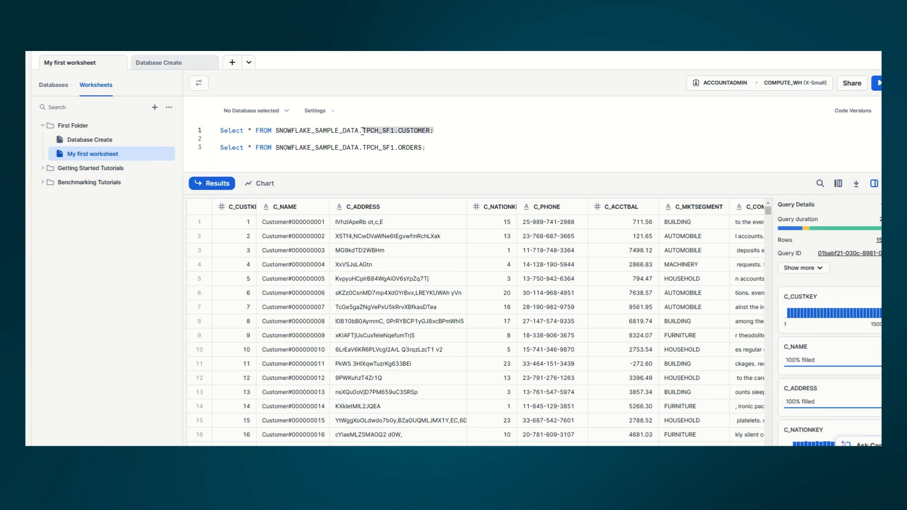
pyautogui.click(439, 133)
pyautogui.hotkey('shift', 'Home')
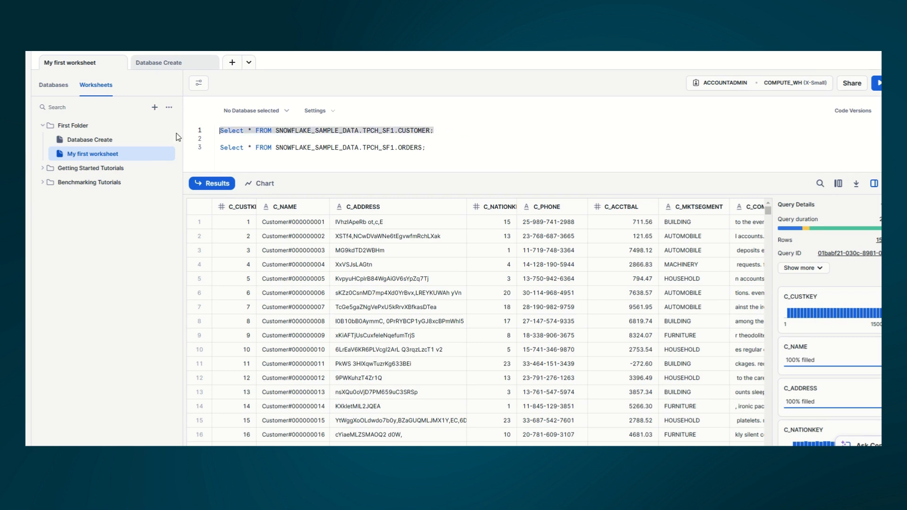
pyautogui.click(449, 150)
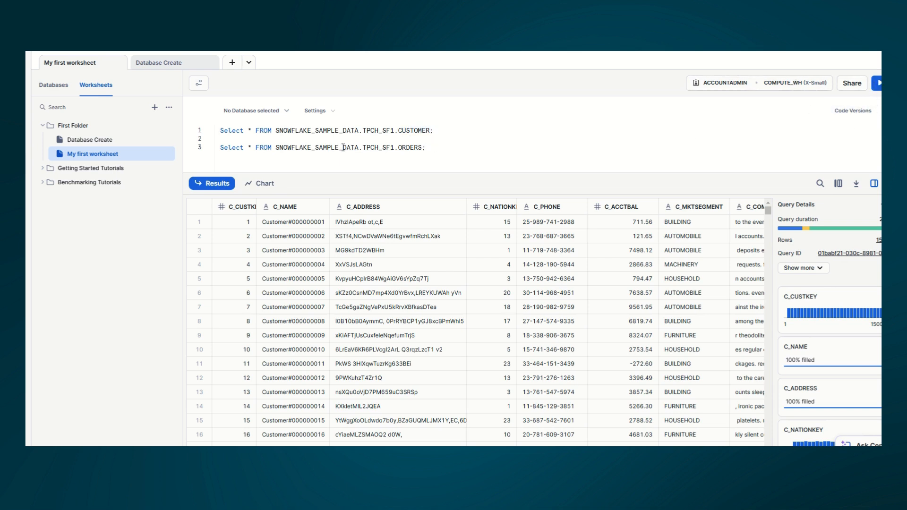
pyautogui.moveTo(439, 148); pyautogui.dragTo(173, 135)
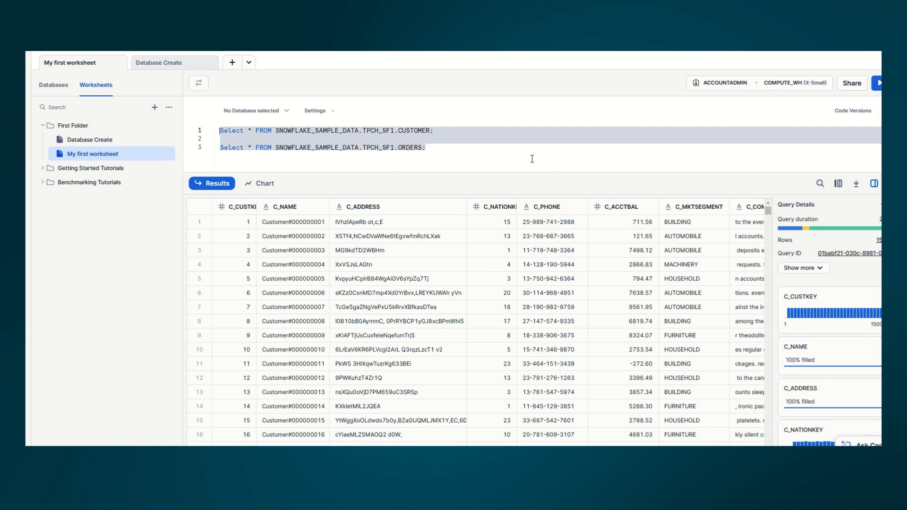
pyautogui.hotkey('ctrl', 'Return')
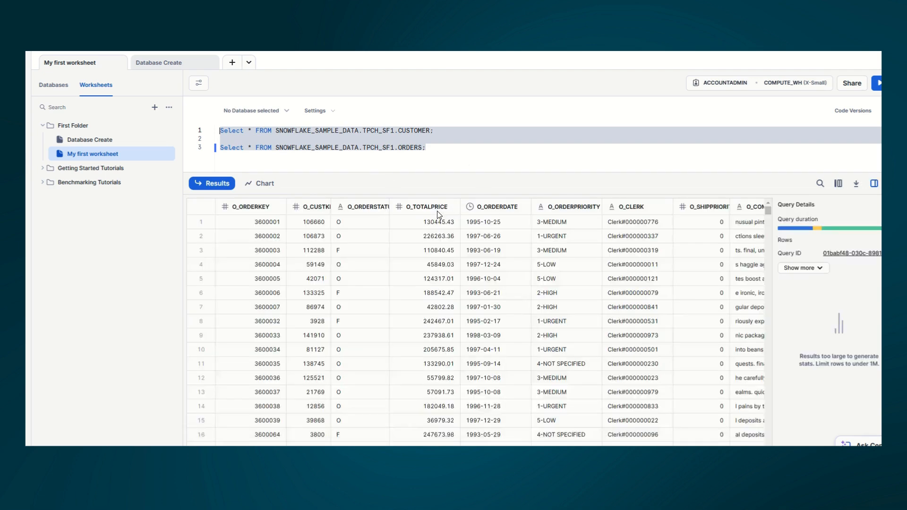
# Step: Scroll through the returned ORDERS rows, then clear the selection over the queries
pyautogui.scroll(-1, 649, 261)
pyautogui.scroll(-20, 580, 338)
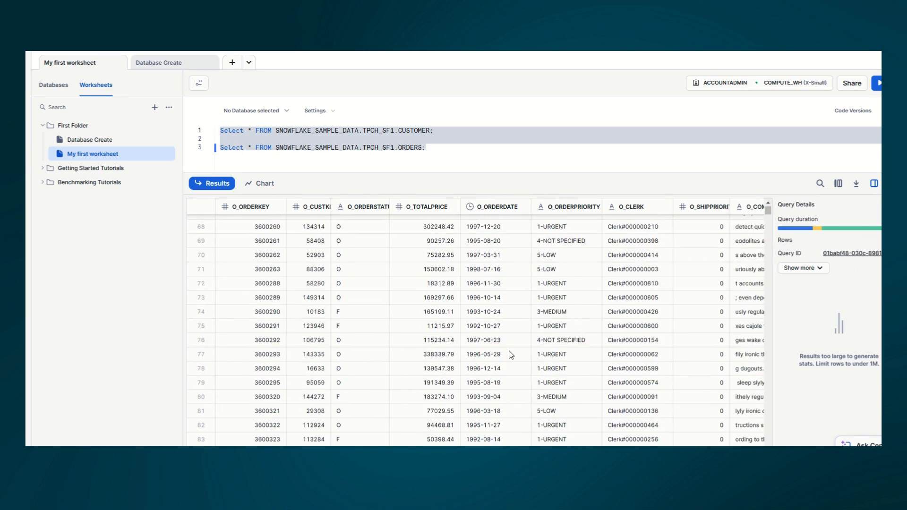
pyautogui.click(405, 140)
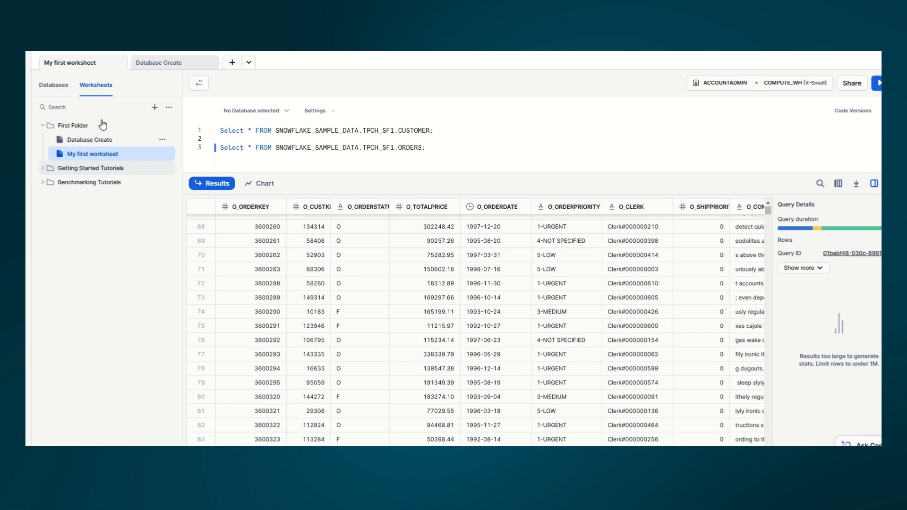
pyautogui.moveTo(127, 160)
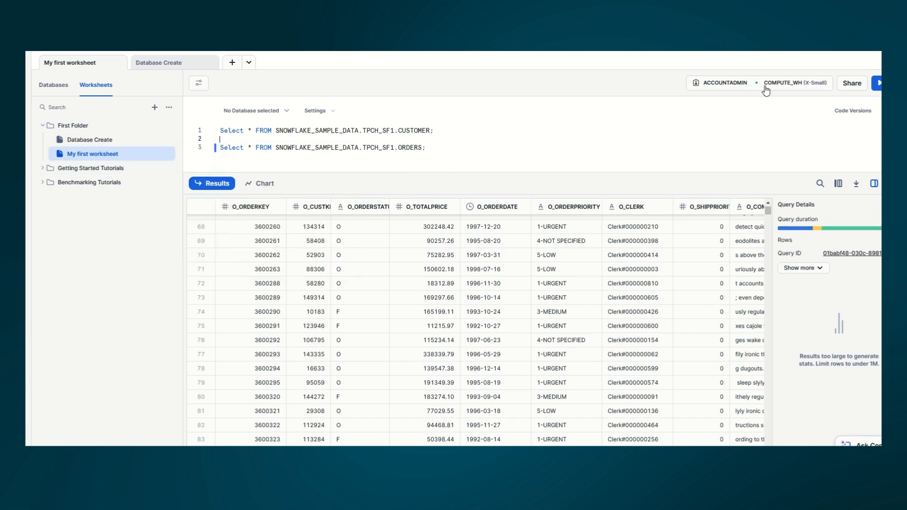
pyautogui.click(719, 87)
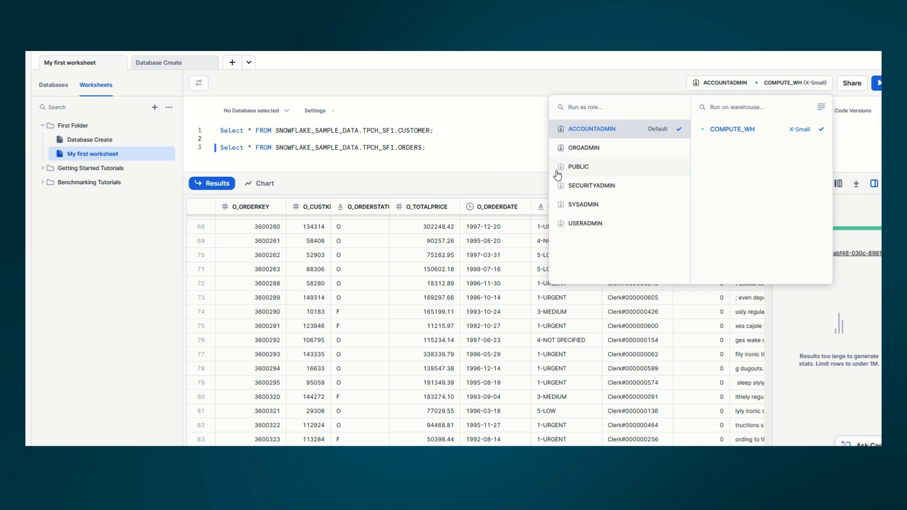
pyautogui.click(479, 156)
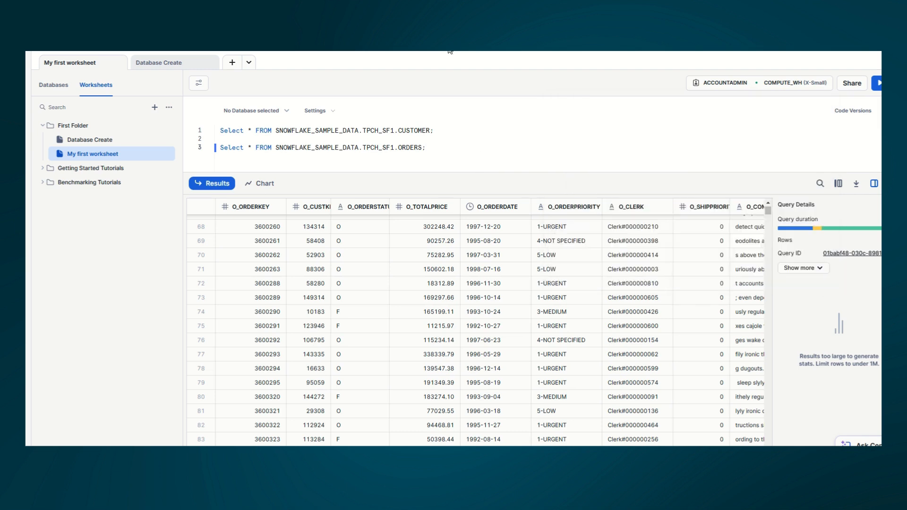